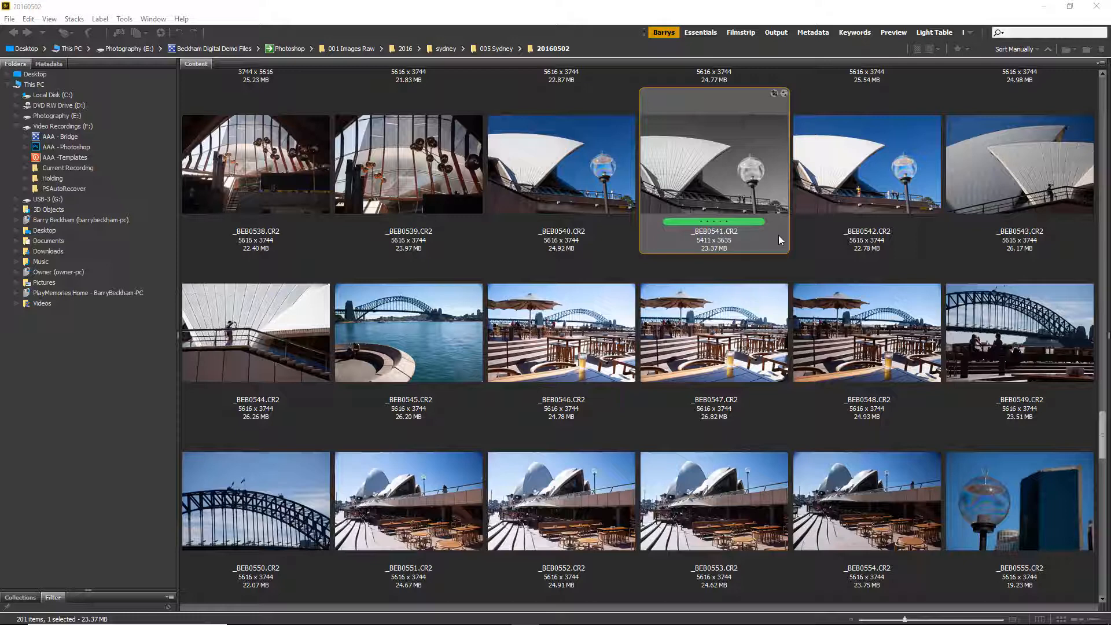
Step: Open _BEB0541.CR2 in Camera Raw and expand its window to full screen
double_click(719, 172)
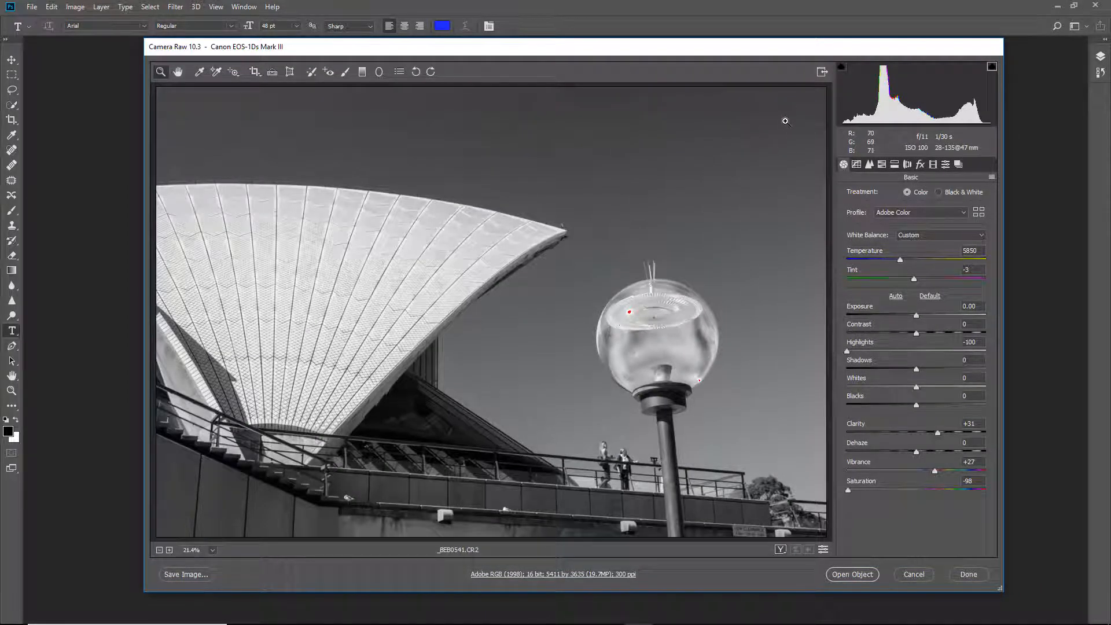
left_click(822, 73)
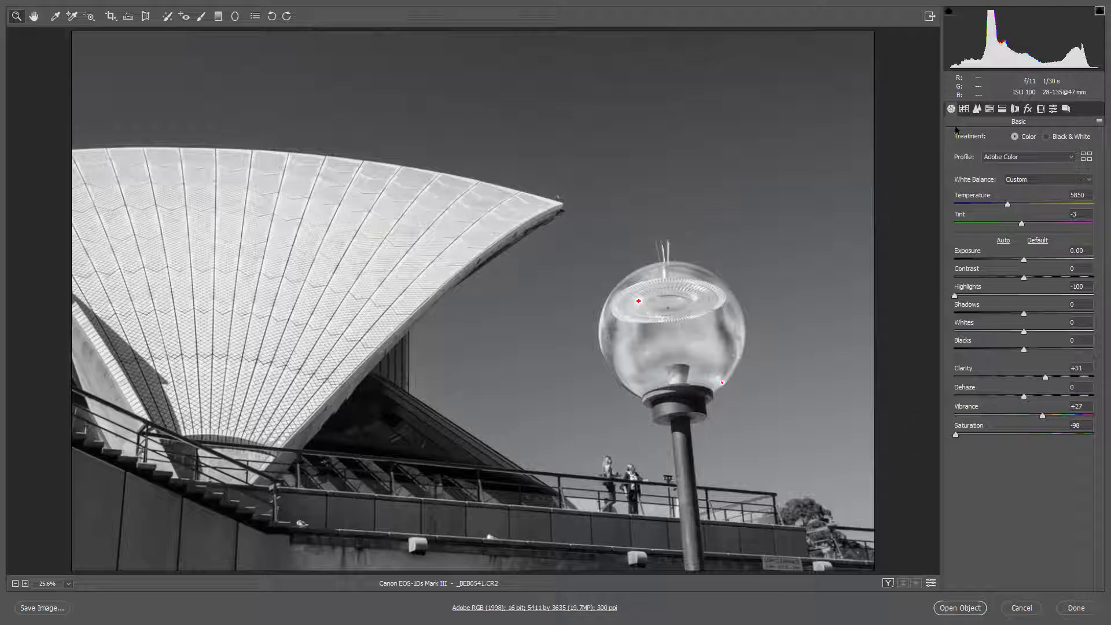
Step: Reset the photo to the Camera Raw defaults and remove its existing crop
left_click(1100, 123)
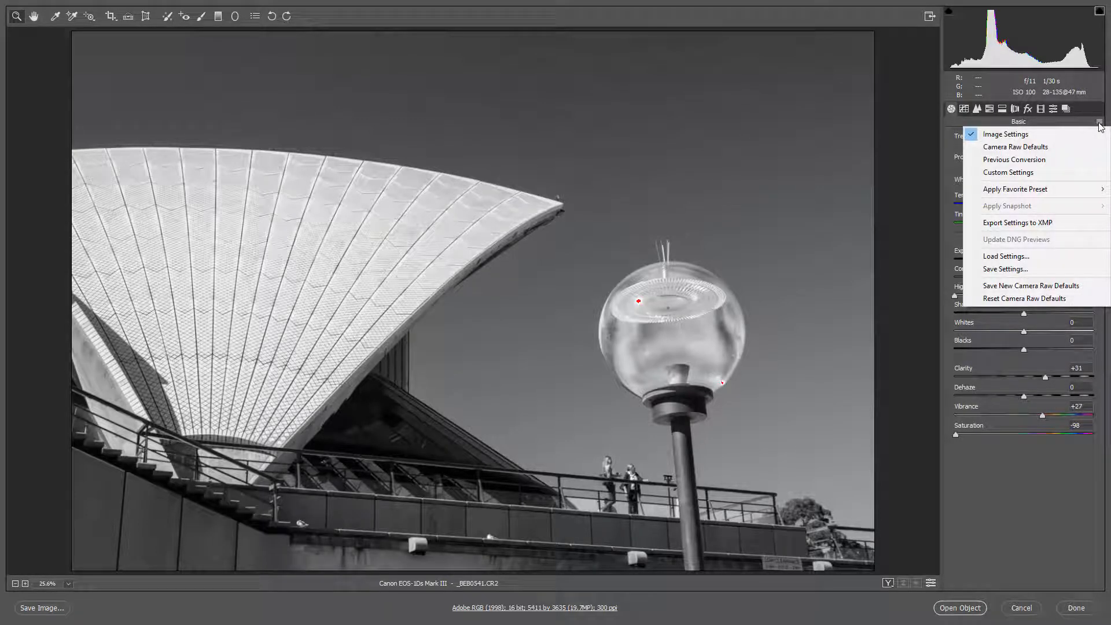
left_click(1027, 298)
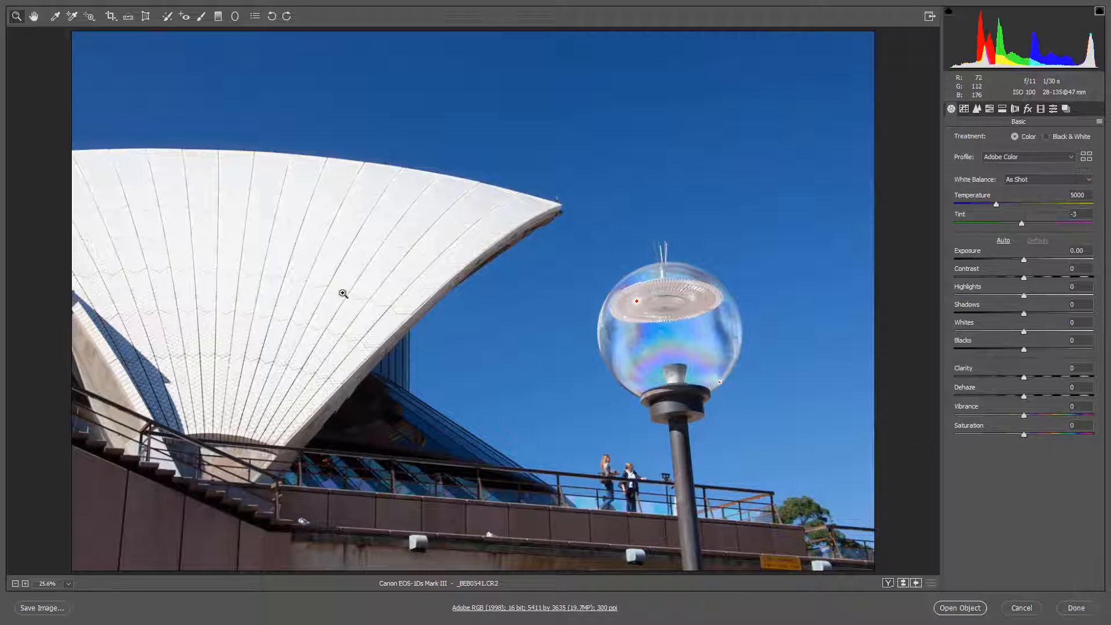
left_click(111, 16)
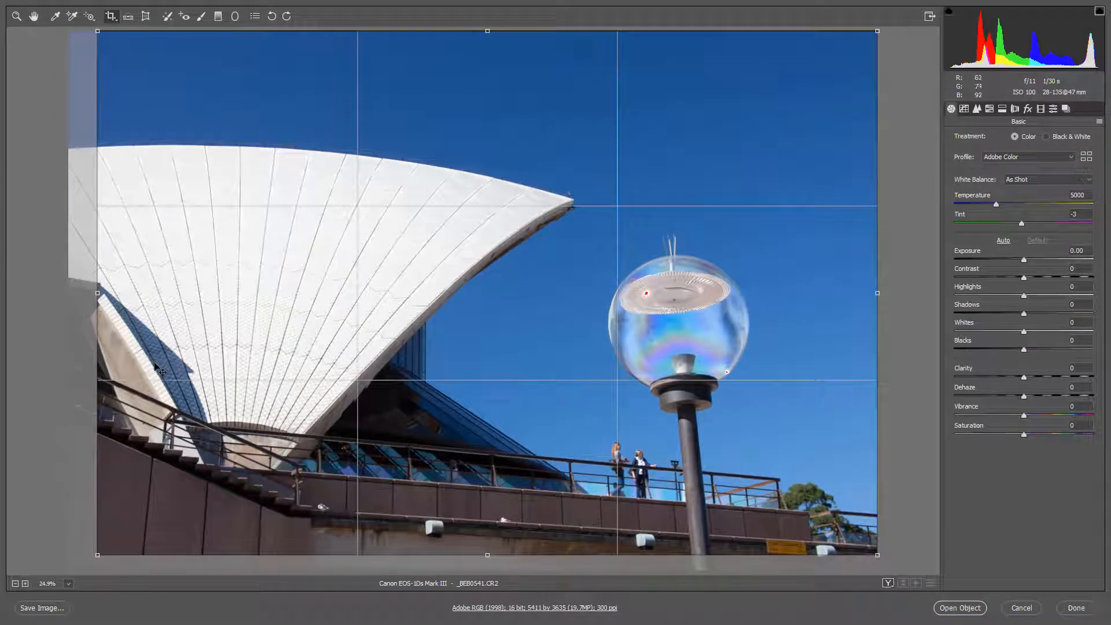
key("Delete")
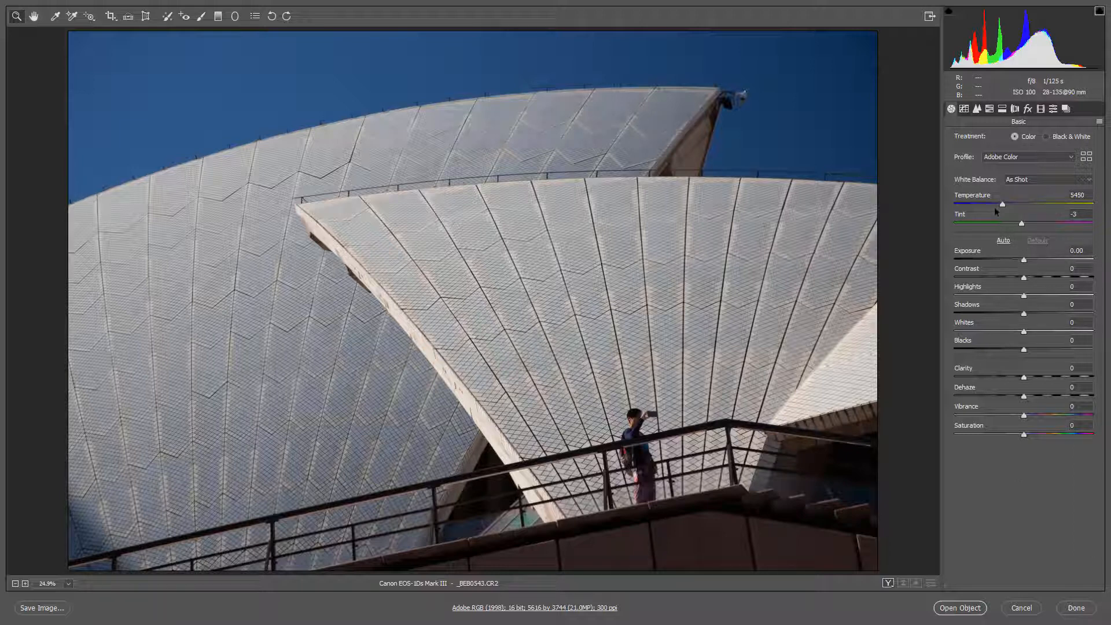
Step: Set Temperature to 6100, Exposure to +0.65, Contrast to +21, Whites to -28, Clarity to +36, Vibrance to +42 and Saturation to -28
left_click_drag(1003, 206, 1010, 204)
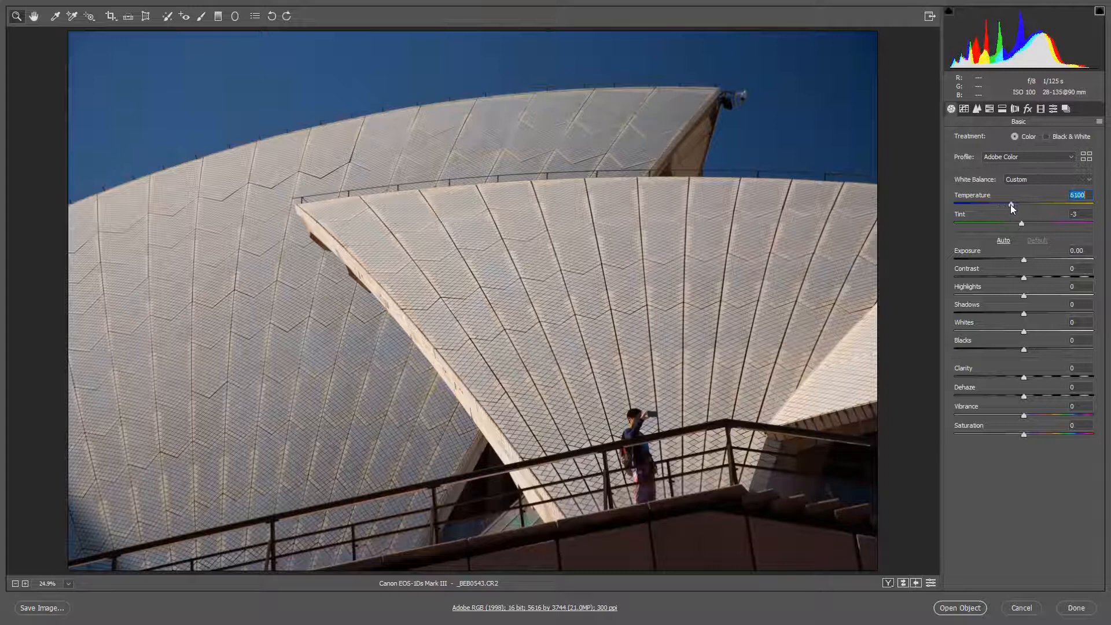
left_click(1033, 261)
left_click(1036, 279)
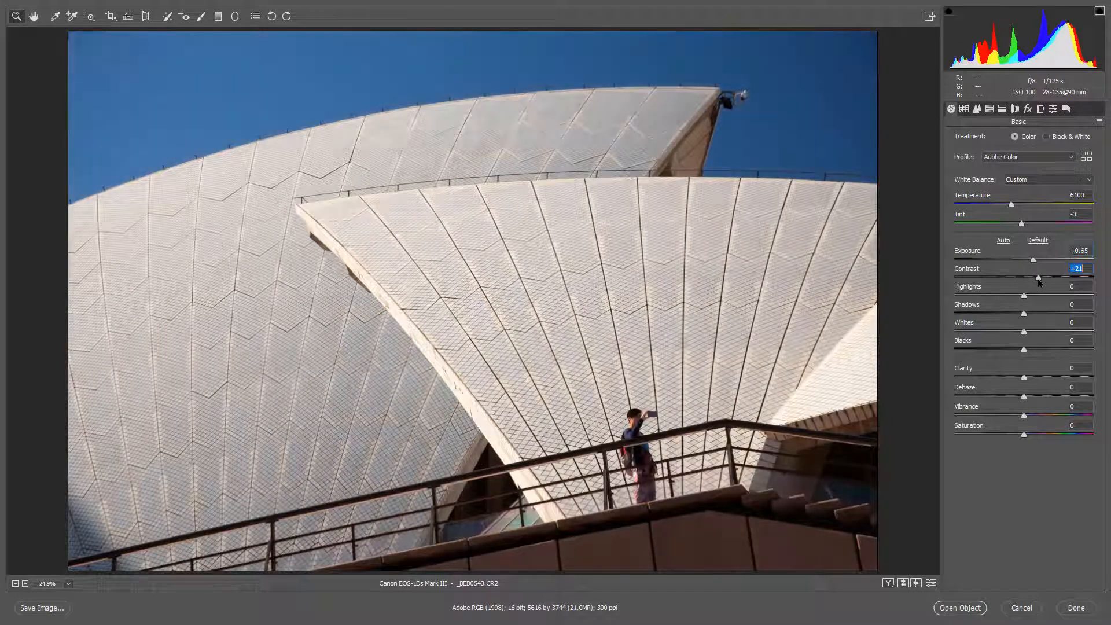
left_click(1004, 331)
left_click(1049, 378)
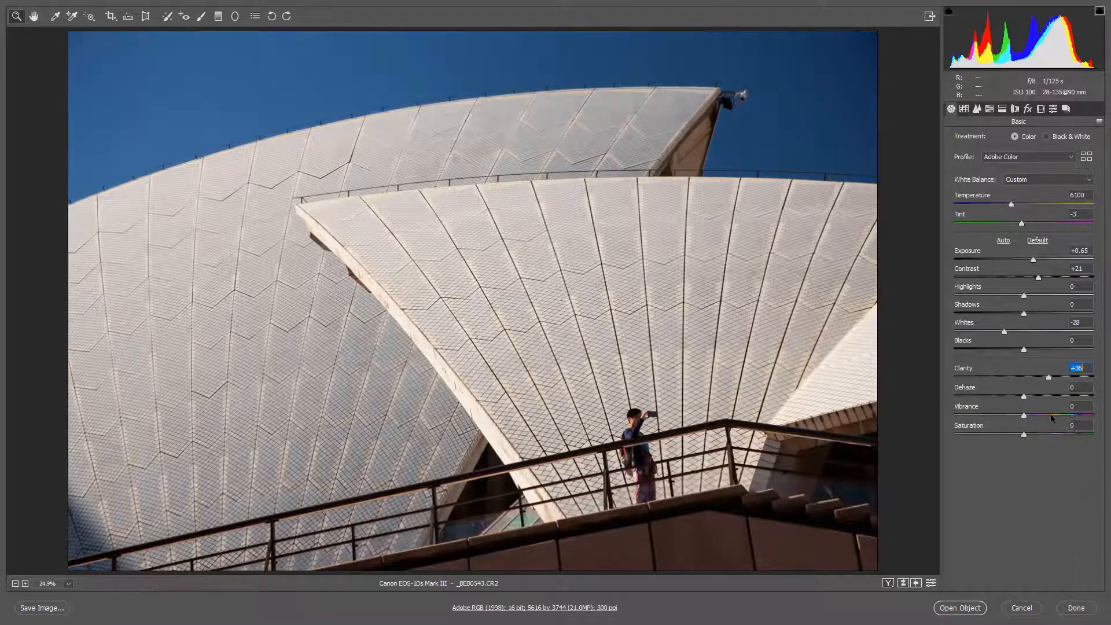
left_click(1053, 416)
left_click(1005, 435)
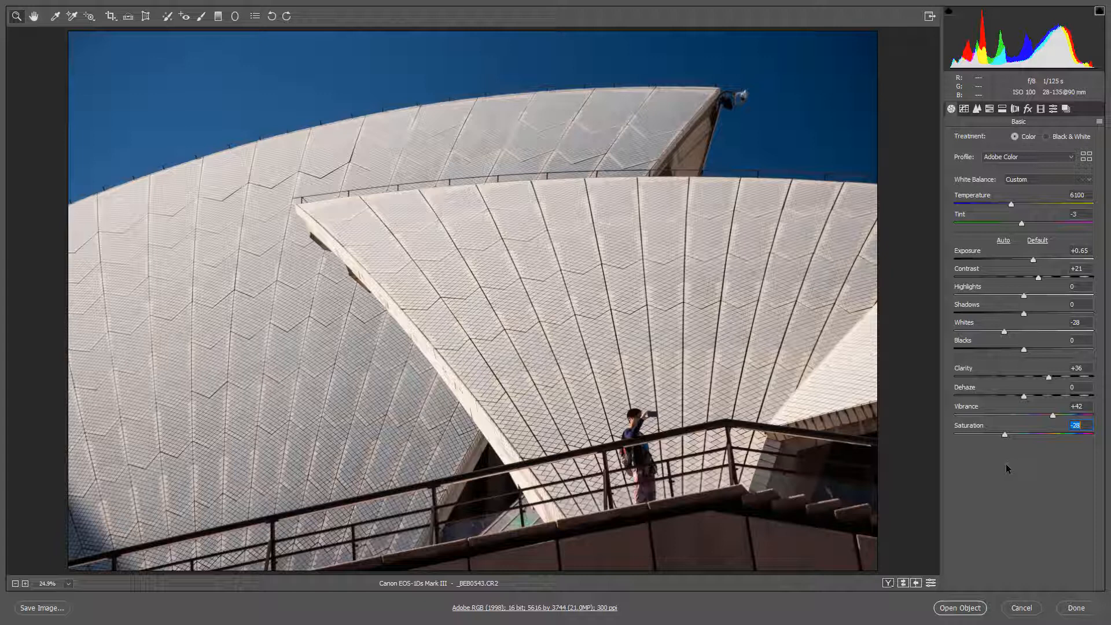
Step: Reset all the adjustments made to _BEB0543.CR2 in this session
key("alt")
key("alt")
left_click(1020, 608, "alt")
key("shift")
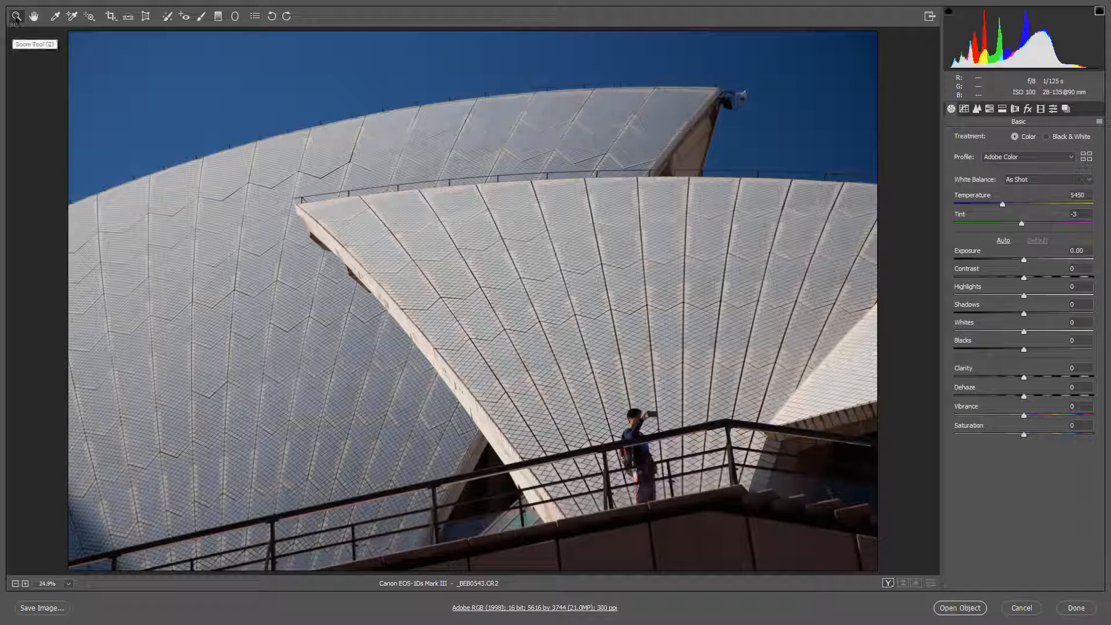
Step: Inspect the roof tiles at 100% and 300% zoom, returning to the fitted view after each
double_click(16, 17)
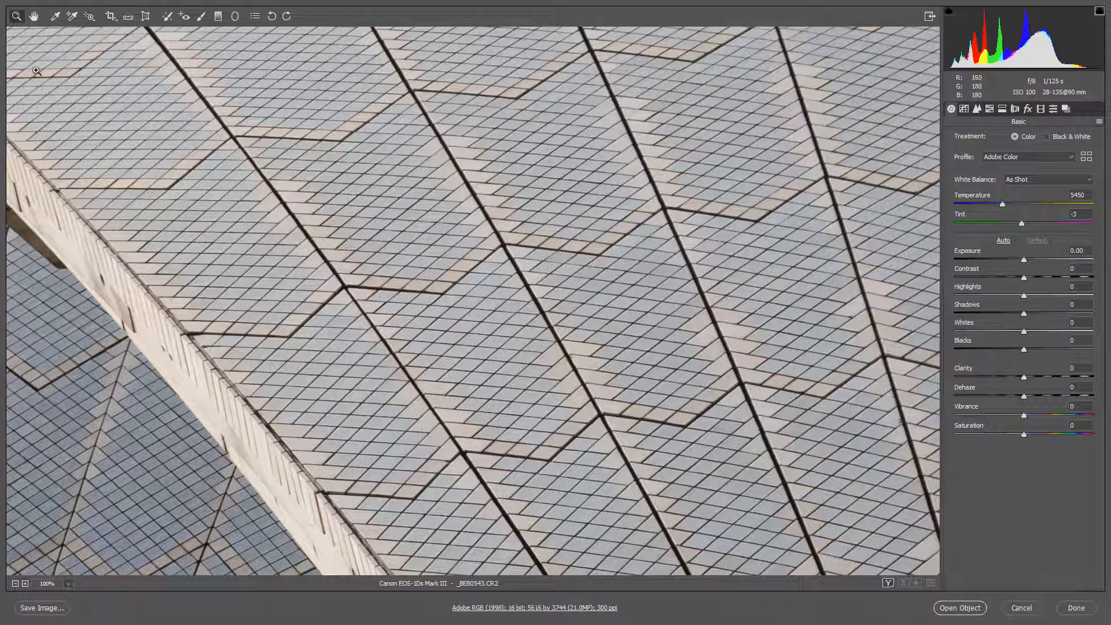
key("ctrl+0")
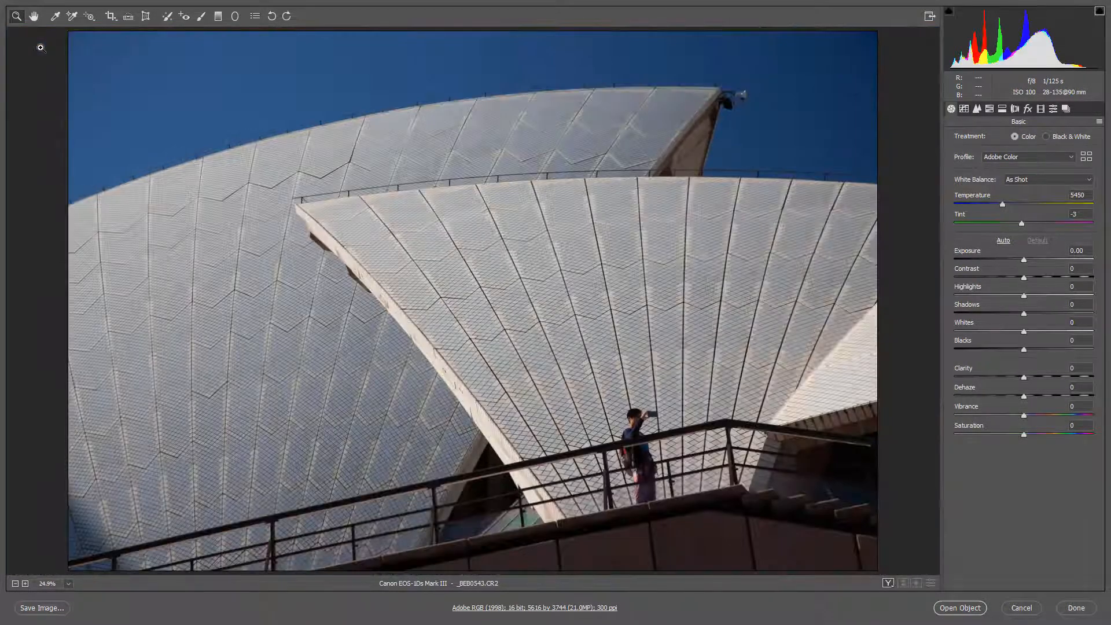
right_click(189, 87)
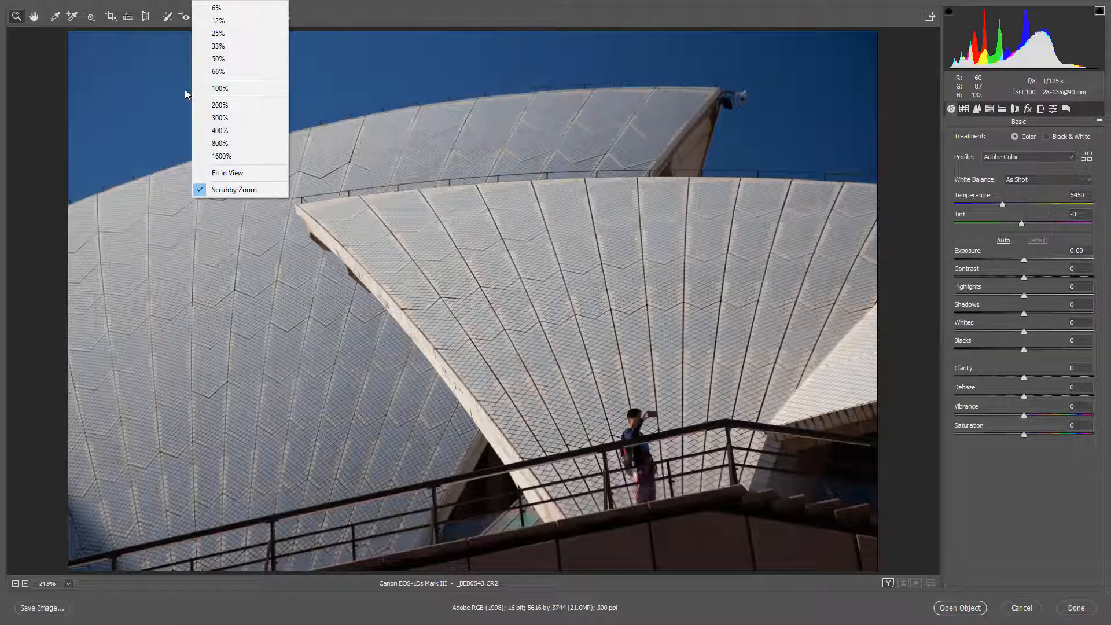
left_click(212, 118)
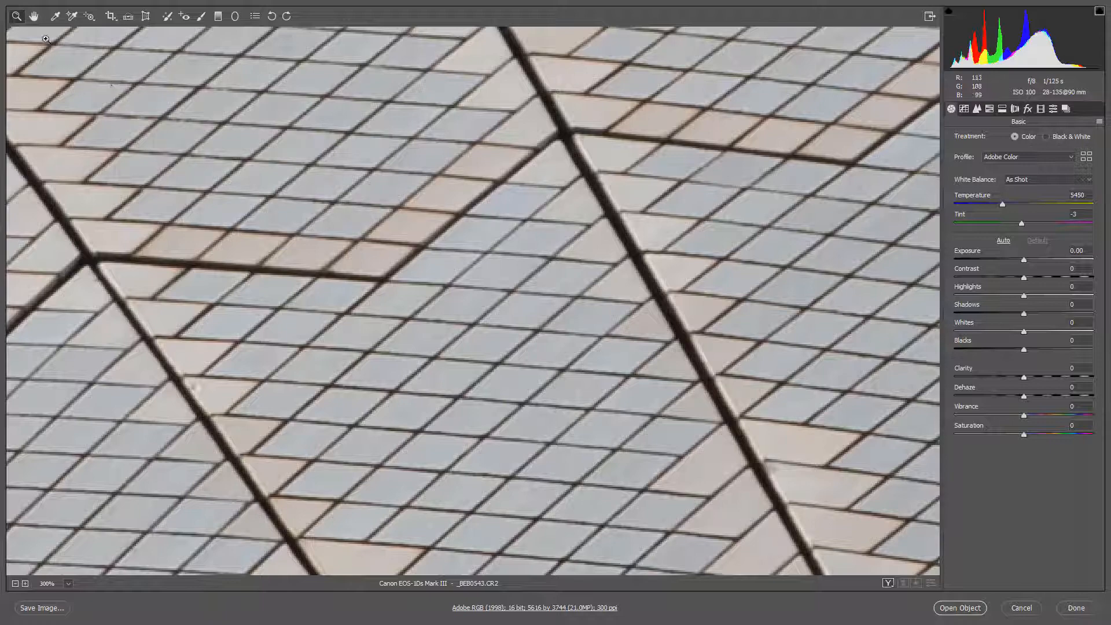
double_click(34, 16)
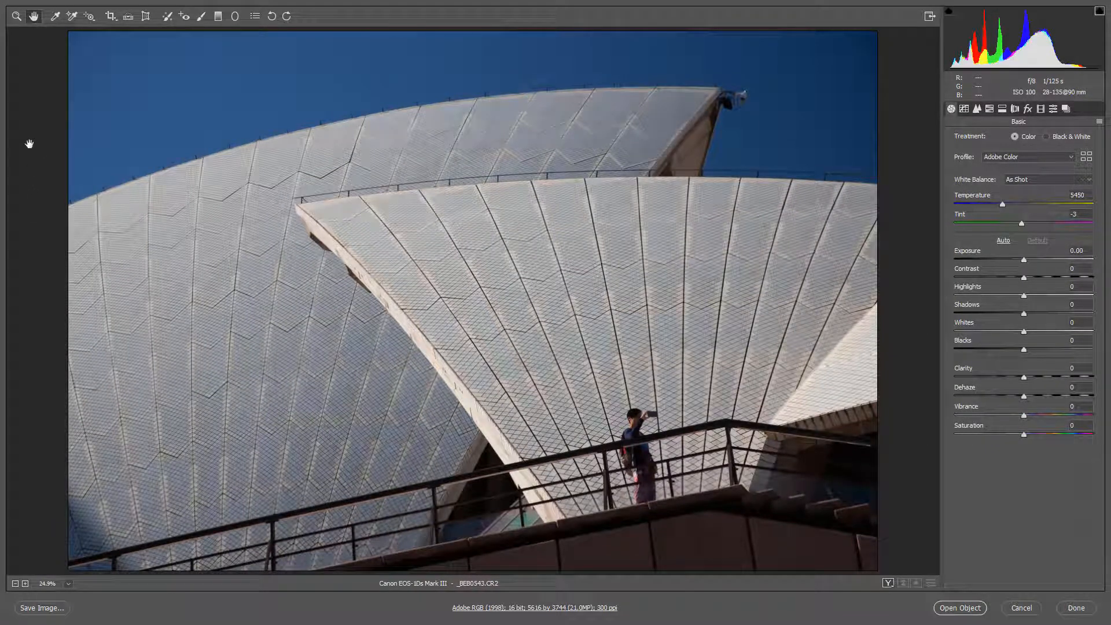
Step: Review the storage choices for image settings in the Camera Raw preferences, keeping Camera Raw database
left_click(256, 19)
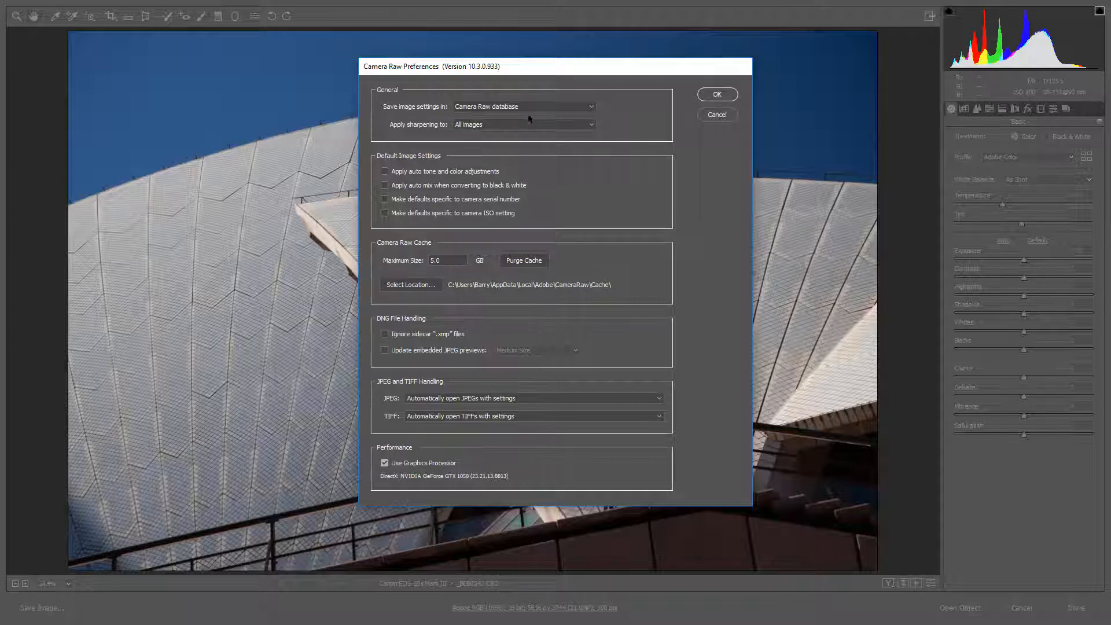
left_click(592, 111)
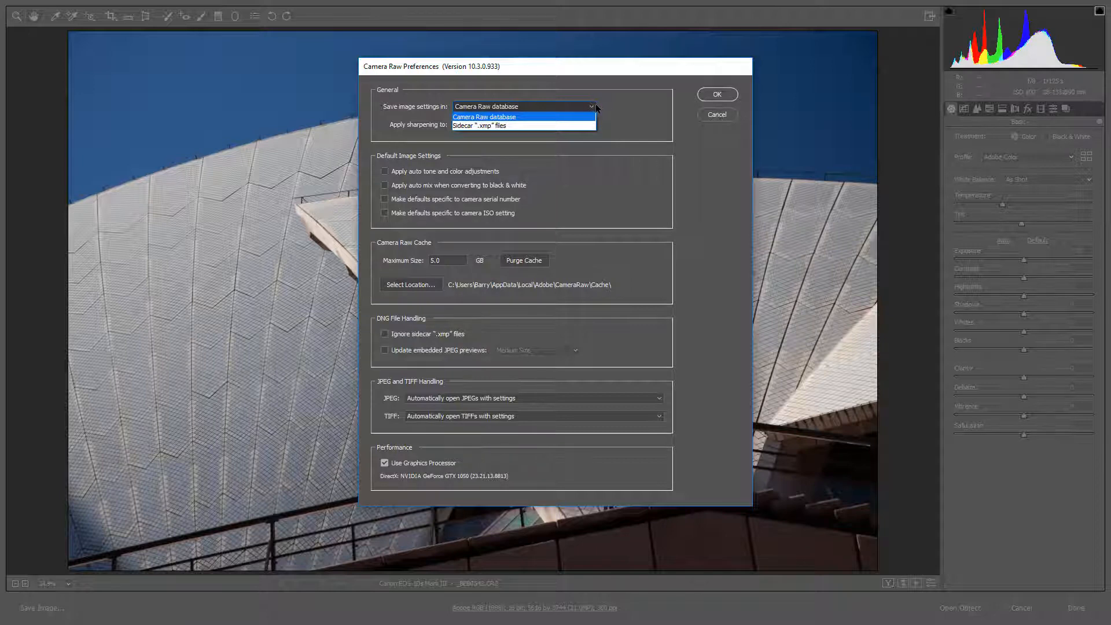
left_click(599, 105)
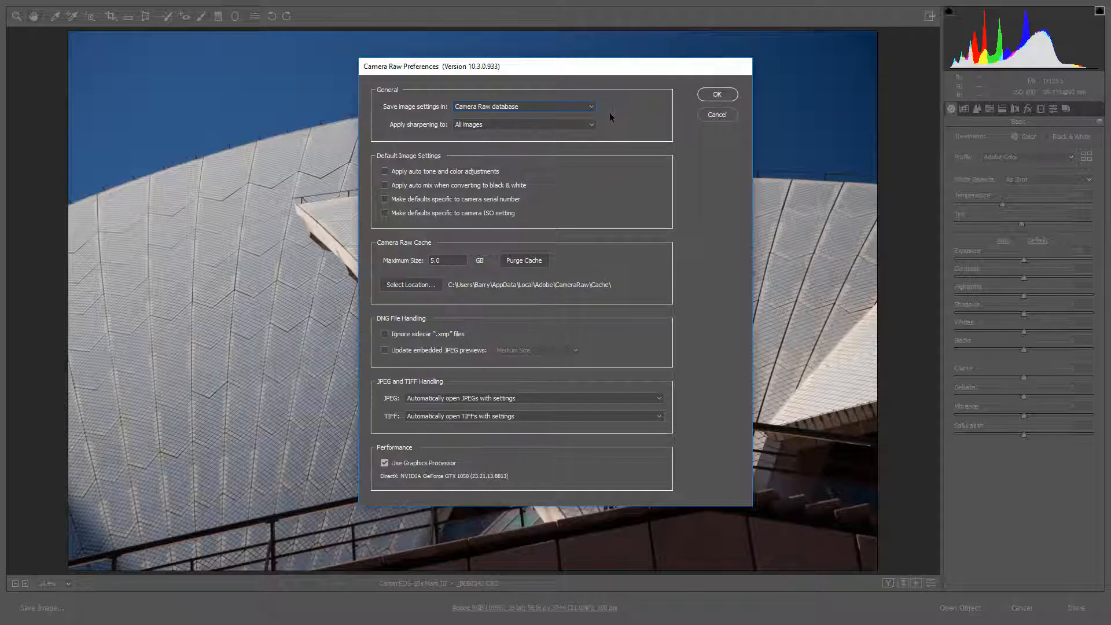
left_click(716, 94)
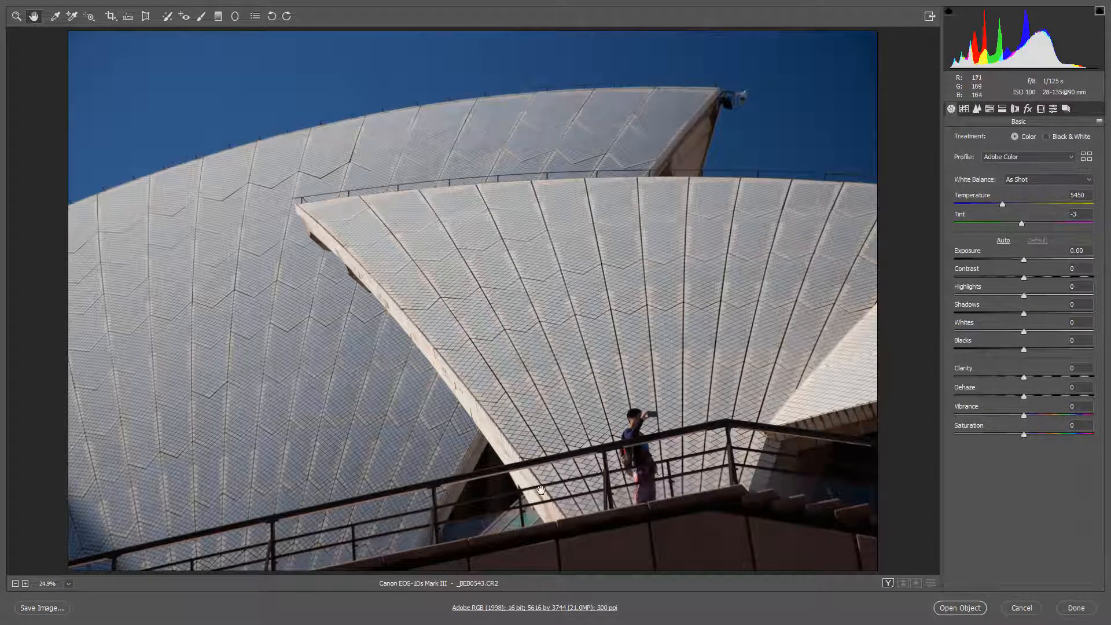
Step: Switch the workflow depth to 8 Bits/Channel and back to 16, and toggle opening in Photoshop as Smart Objects off and on
left_click(533, 609)
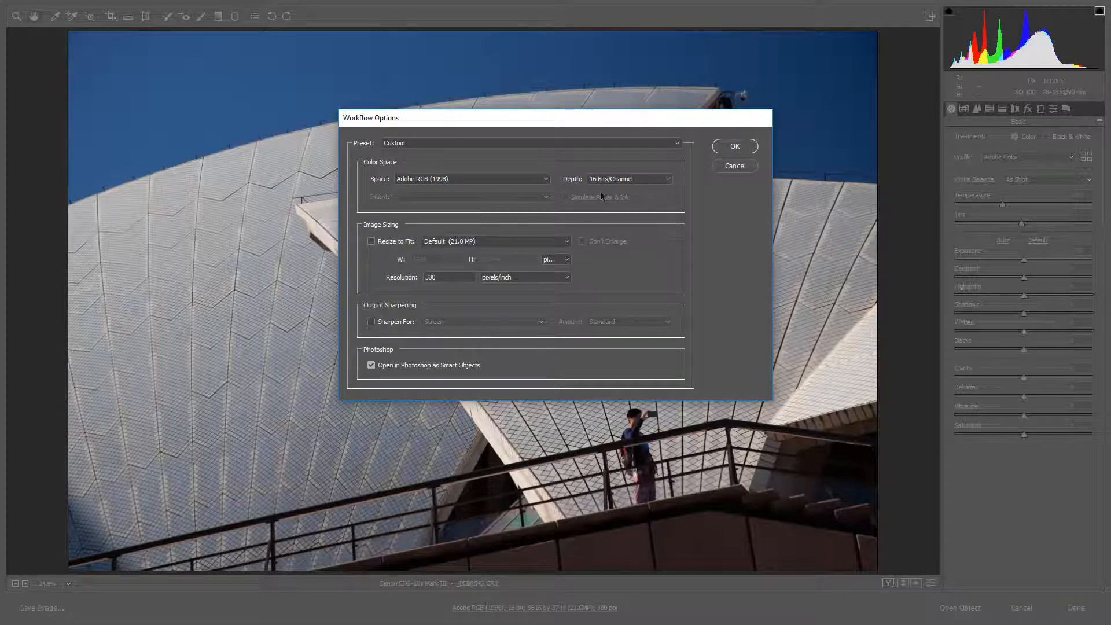
left_click(666, 181)
left_click(659, 191)
left_click(668, 181)
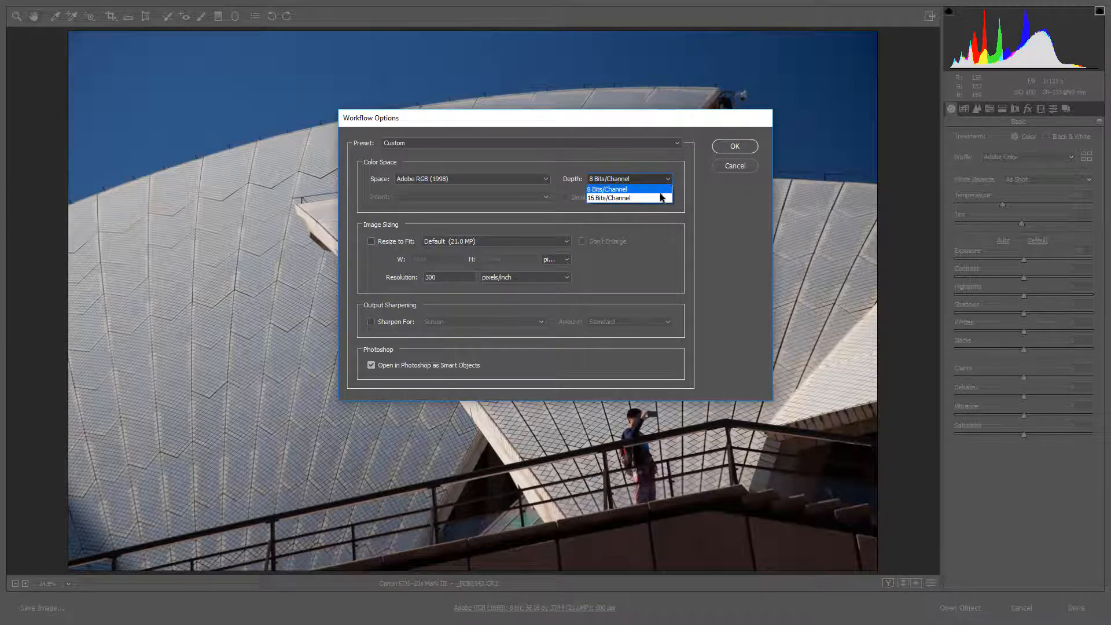
left_click(658, 199)
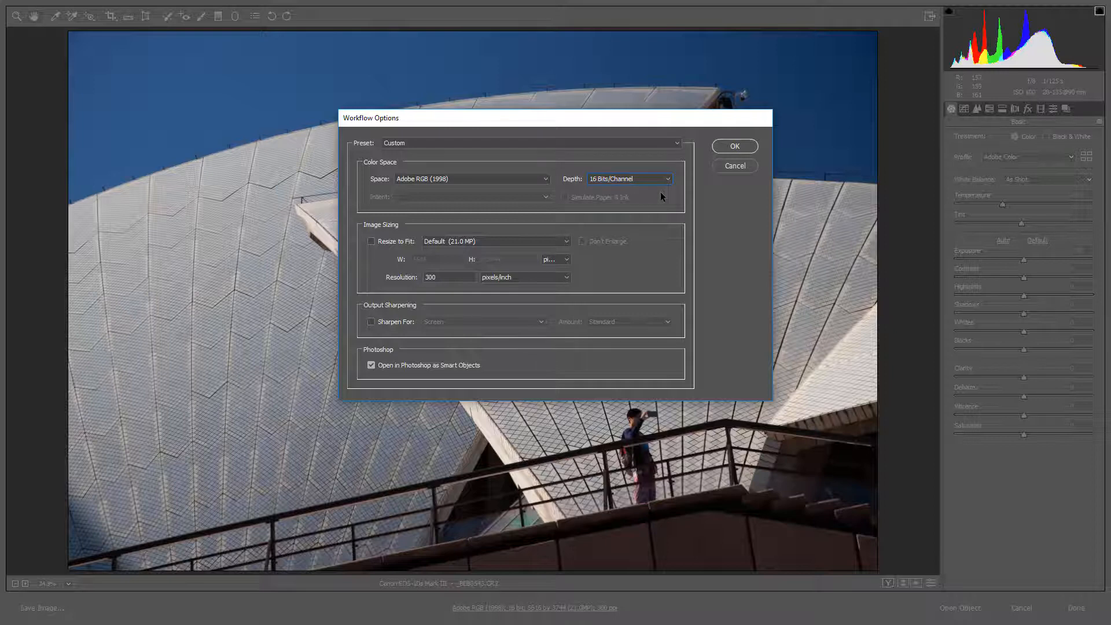
left_click(371, 367)
left_click(372, 365)
left_click(732, 147)
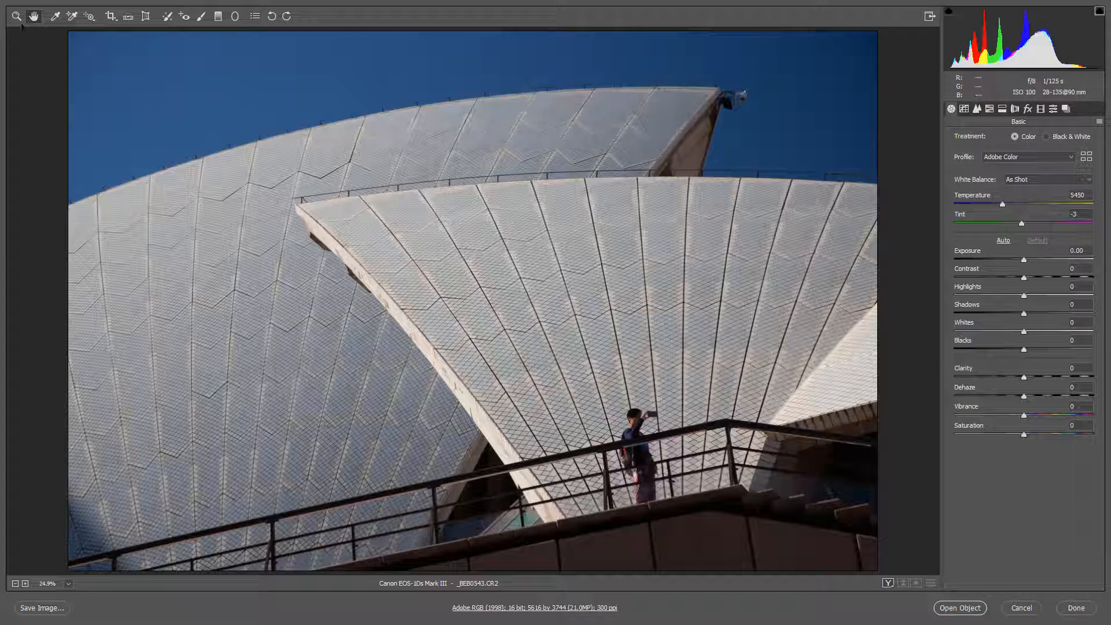
Step: Examine the roof at 100% zoom, return to the fitted view and look over the Adjustment Brush settings
double_click(16, 17)
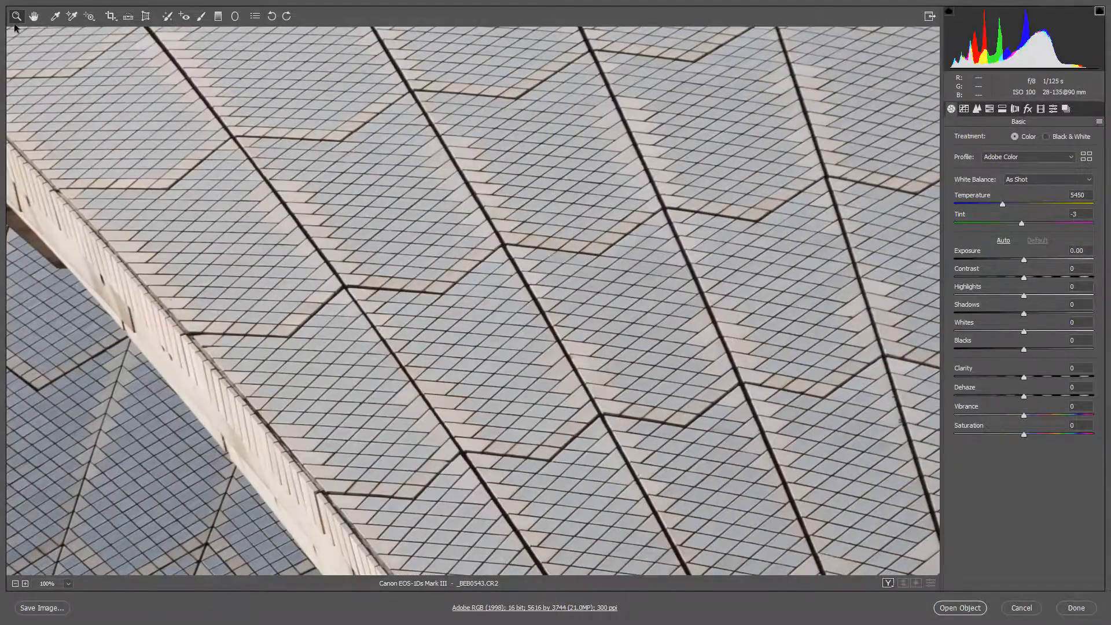
double_click(34, 18)
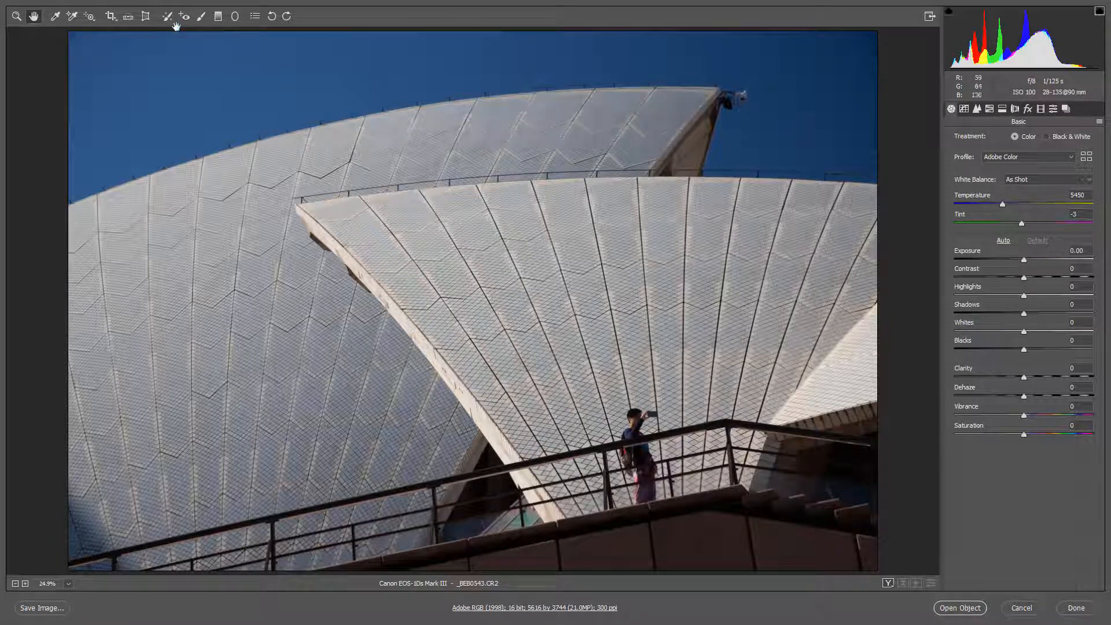
left_click(201, 17)
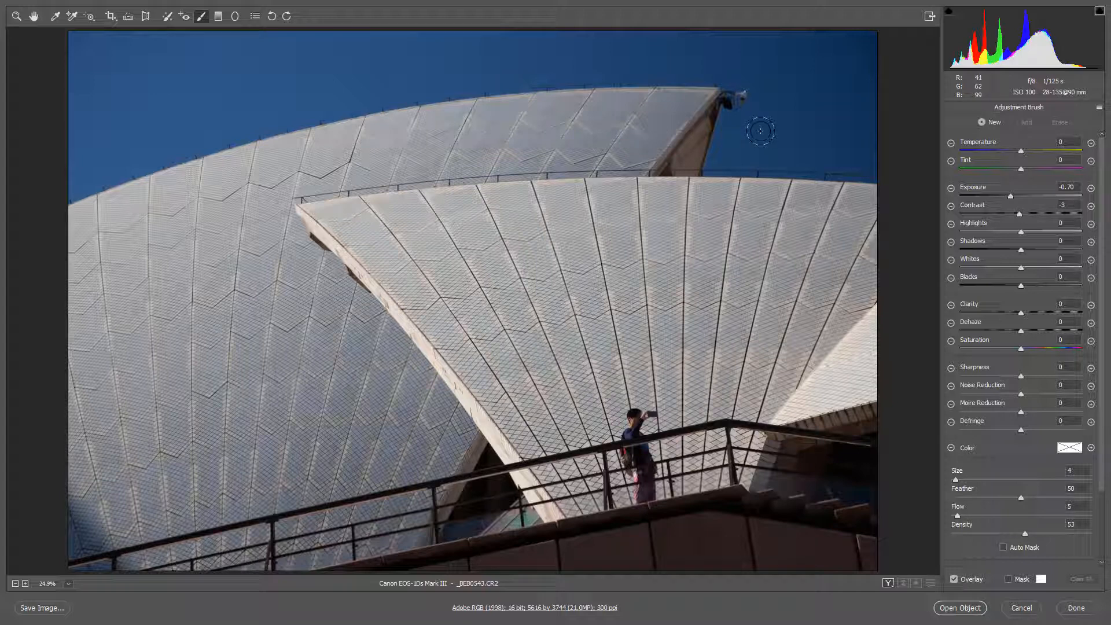
key("h")
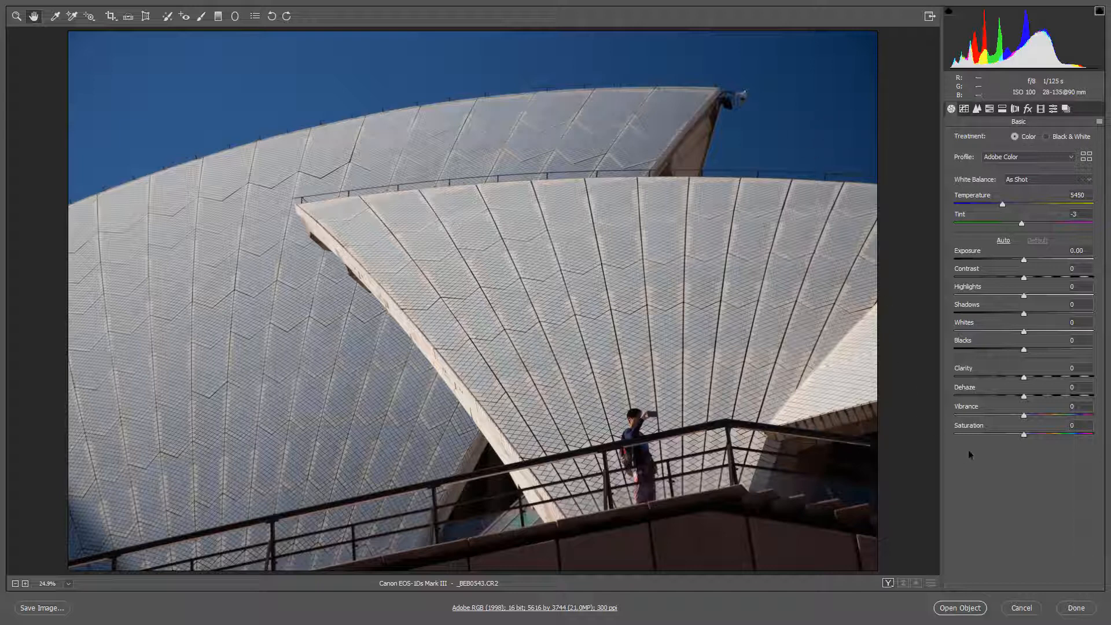
Step: Make the photo nearly monochrome with Saturation -98, Dehaze +53 and Exposure +0.90
left_click(956, 434)
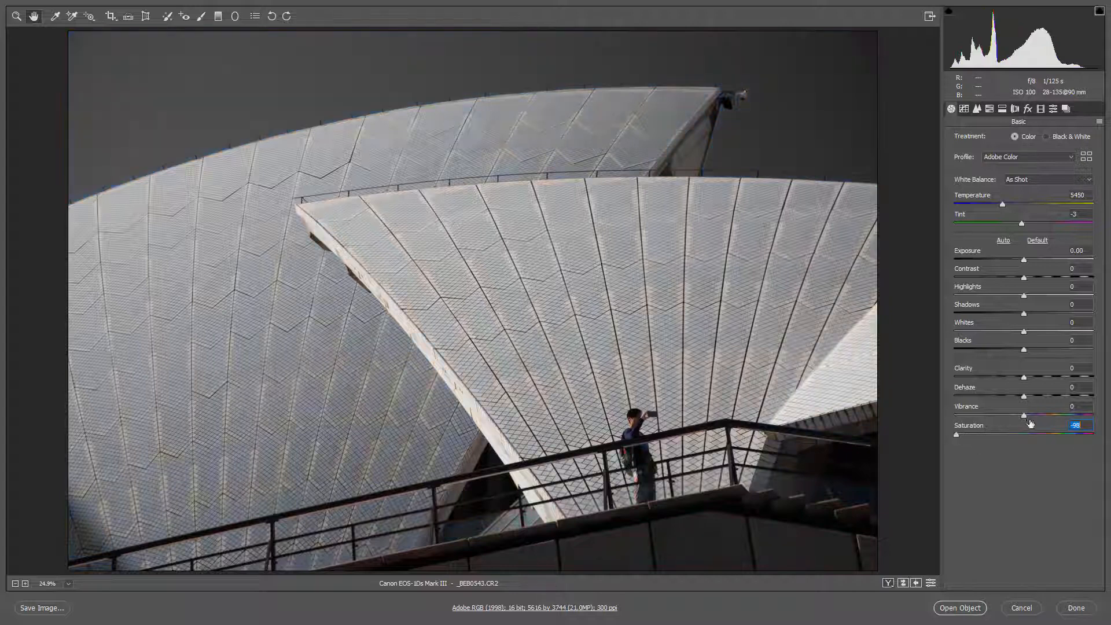
left_click(1060, 395)
left_click(1026, 260)
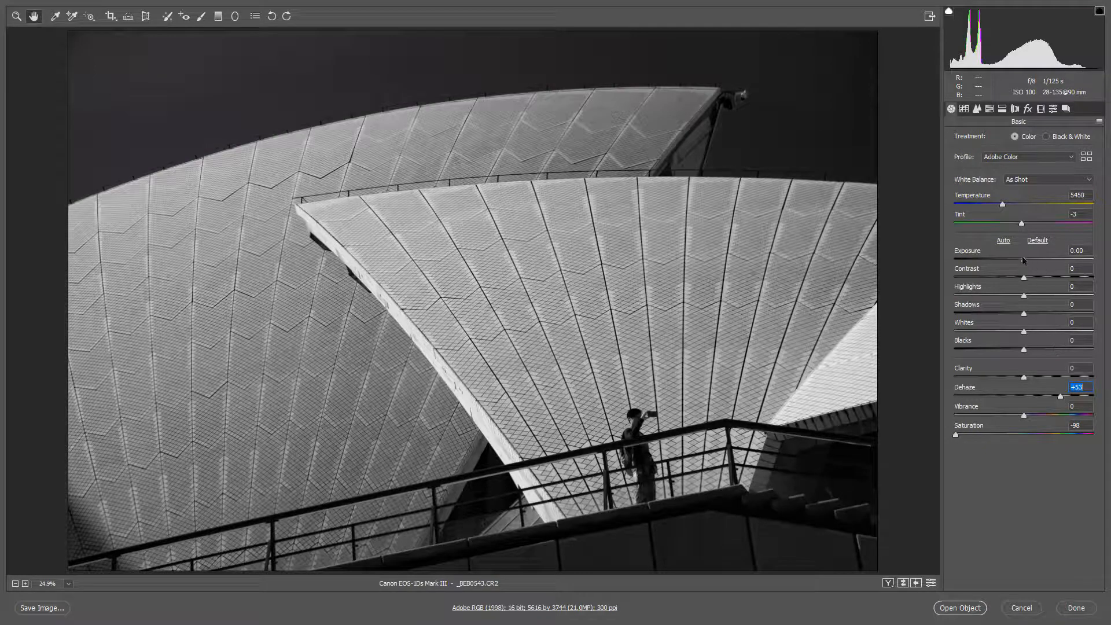
left_click_drag(1027, 262, 1037, 260)
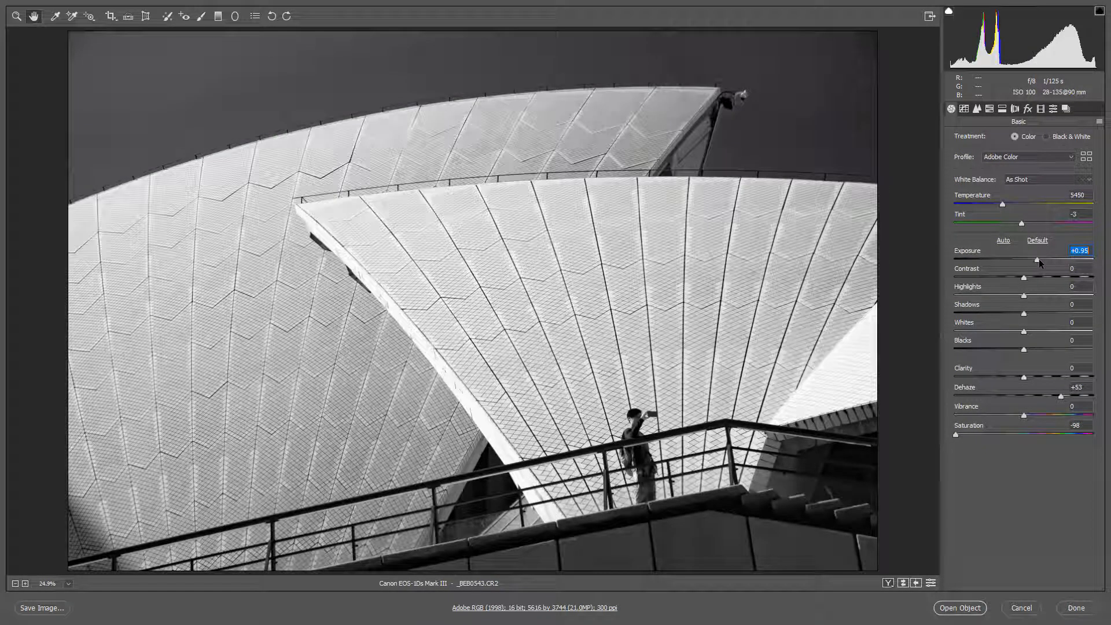
left_click_drag(1039, 259, 1037, 259)
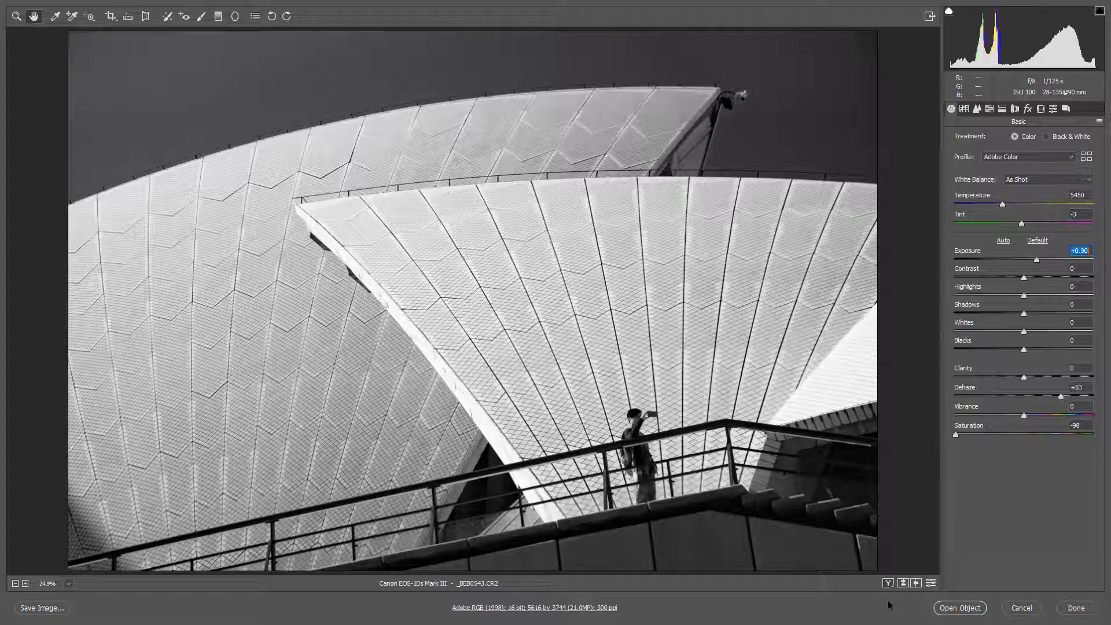
Step: Compare the before and after versions in side-by-side and split views, returning to the single view
key("q")
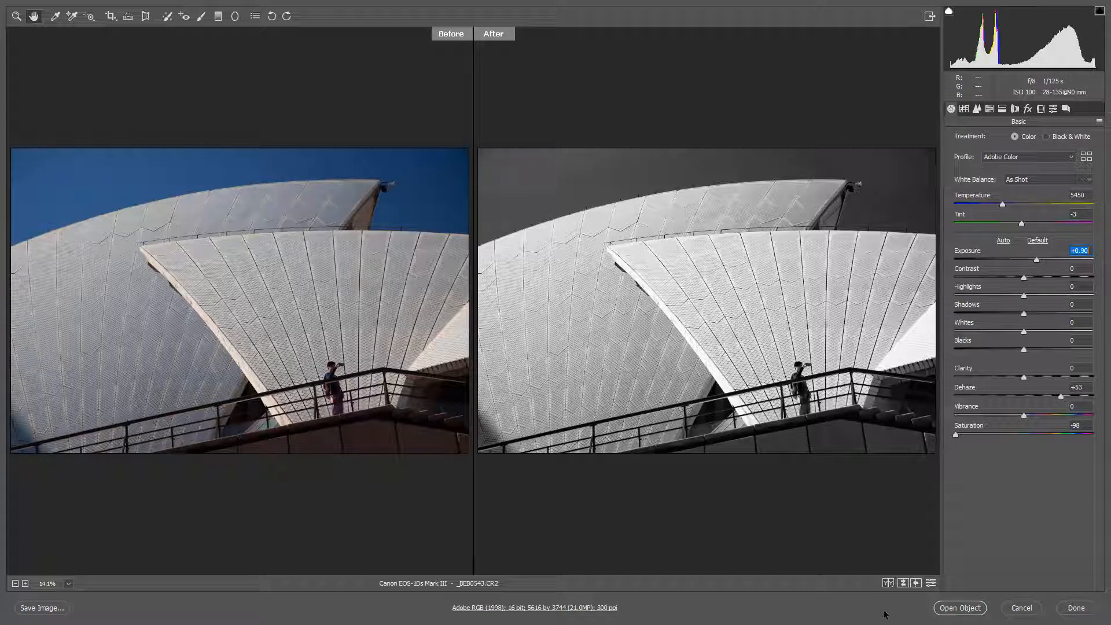
key("q")
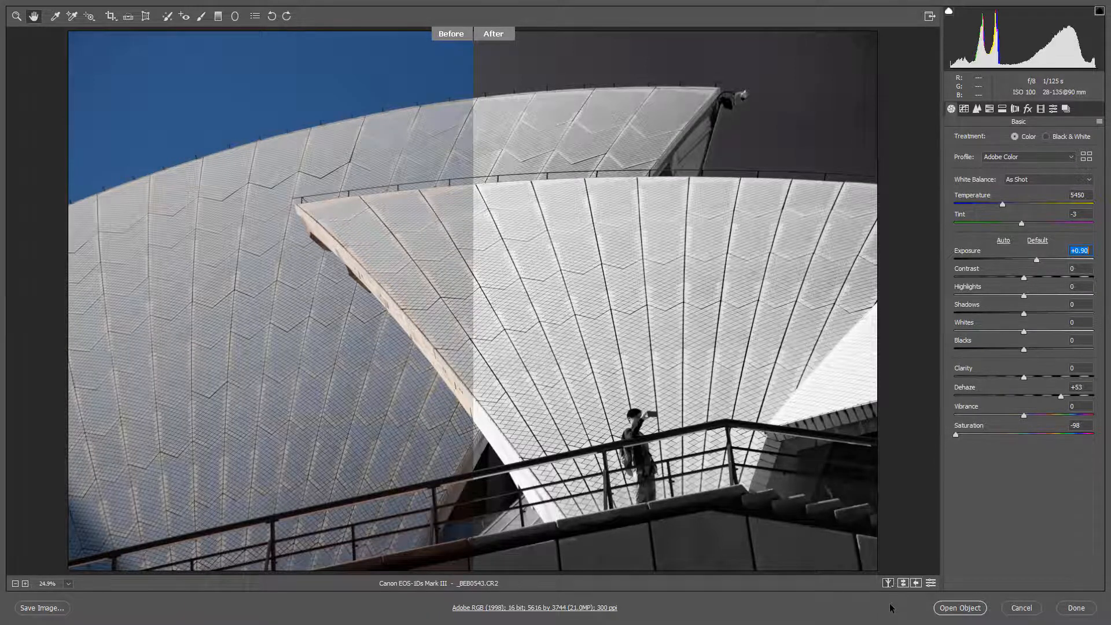
key("q")
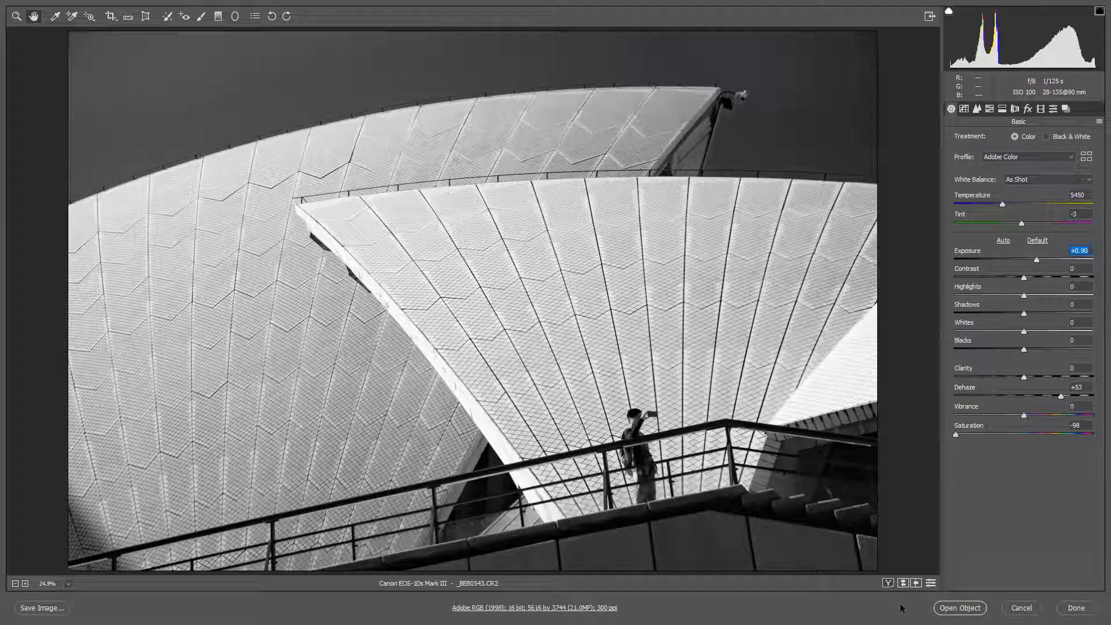
Step: Compare the edited photo with its default settings several times, finishing with the Basic adjustments at their defaults
key("p")
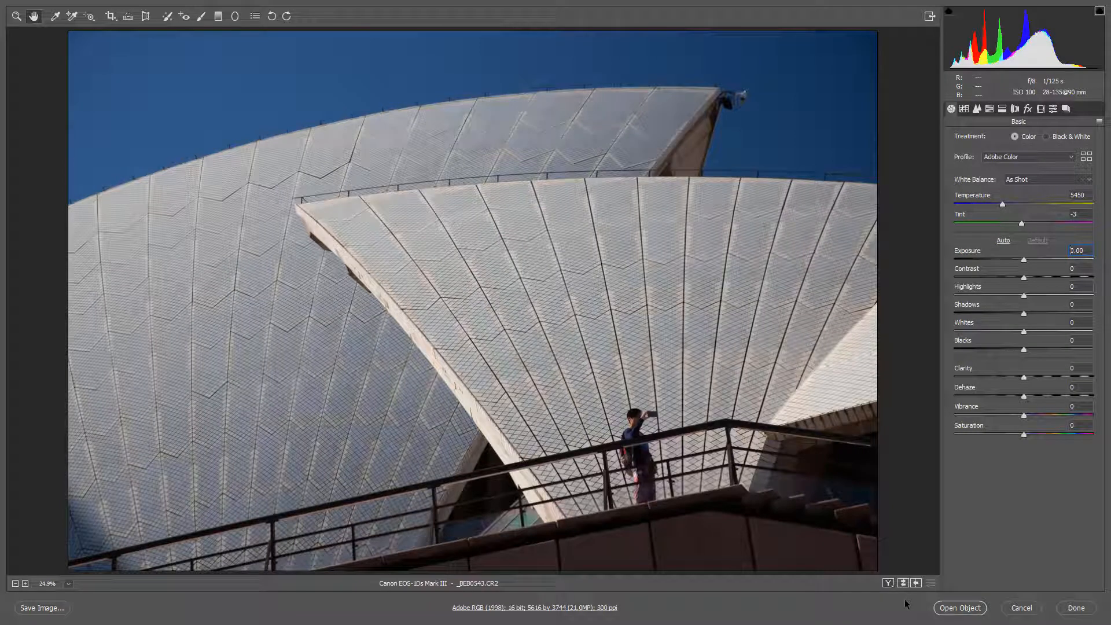
key("p")
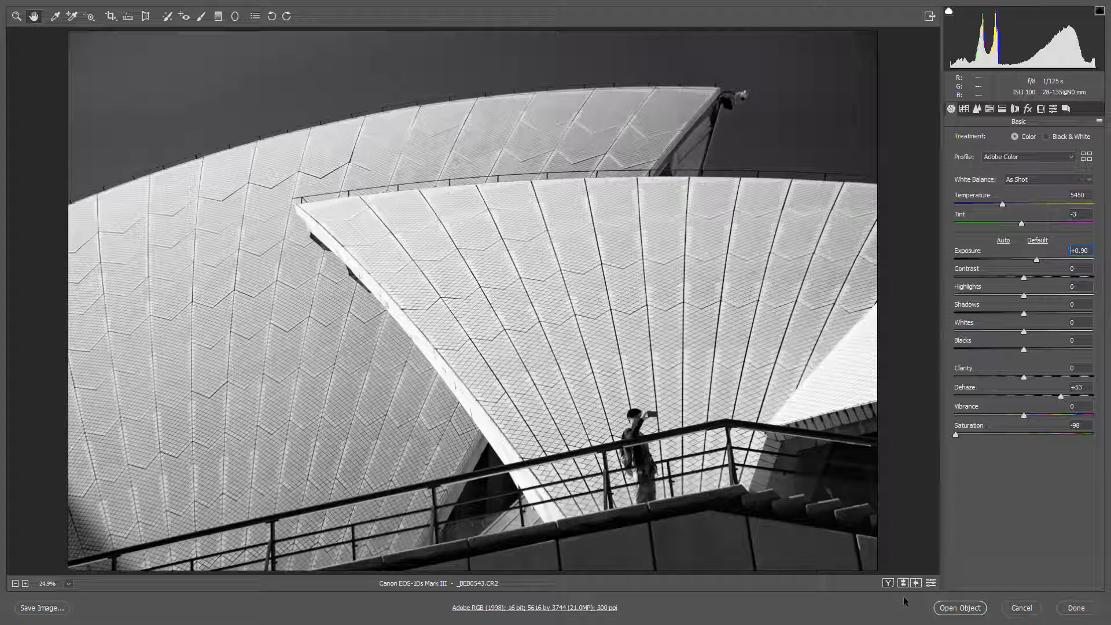
key("p")
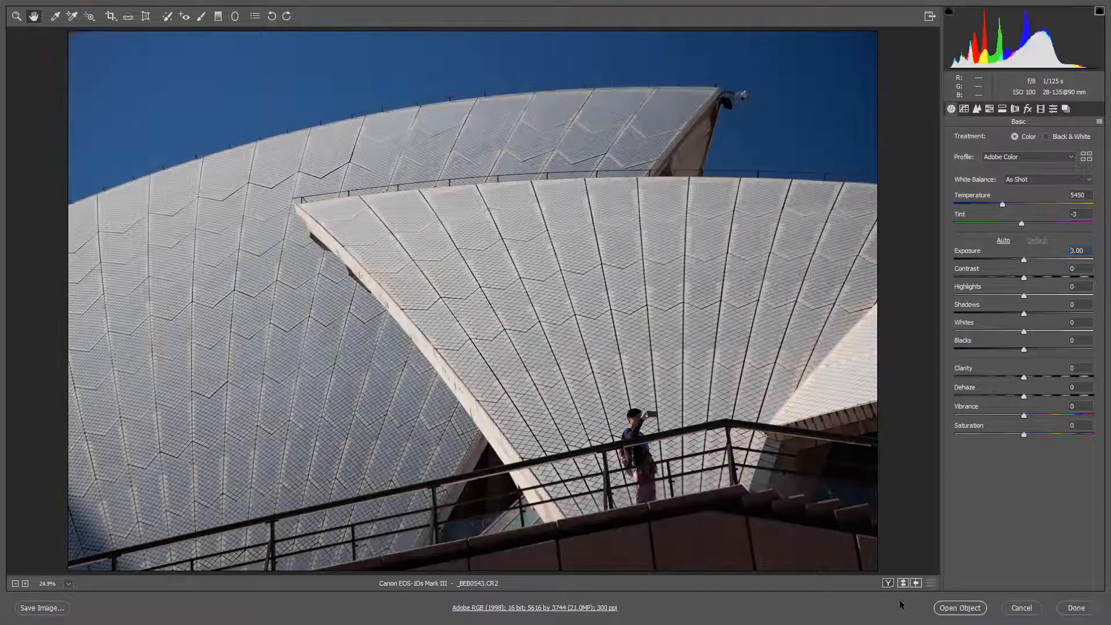
key("p")
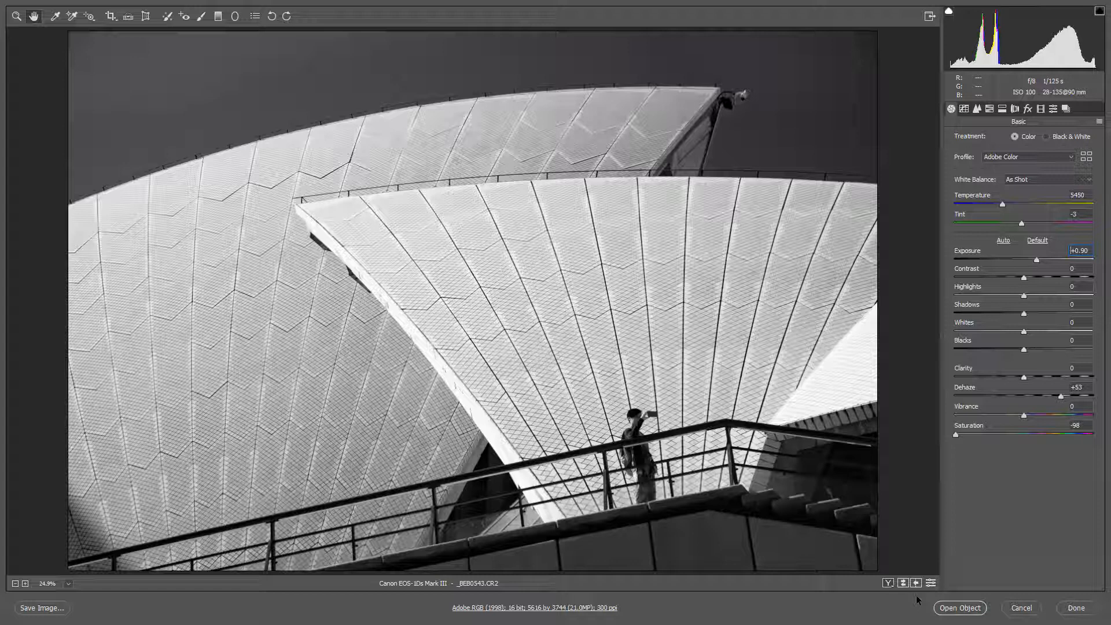
key("ctrl+a")
key("p")
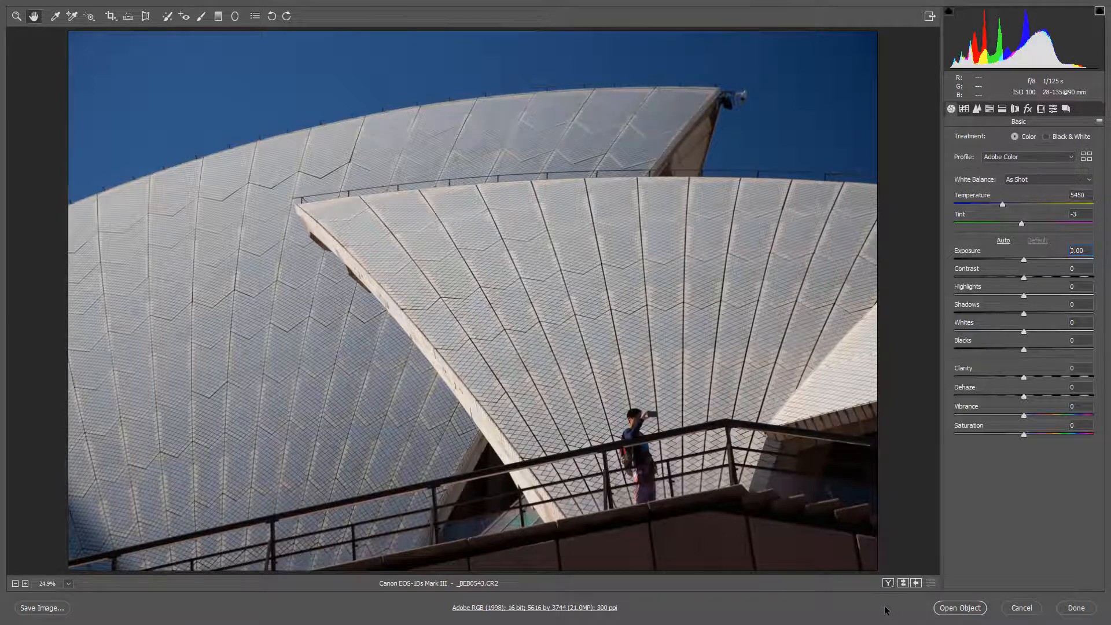
key("p")
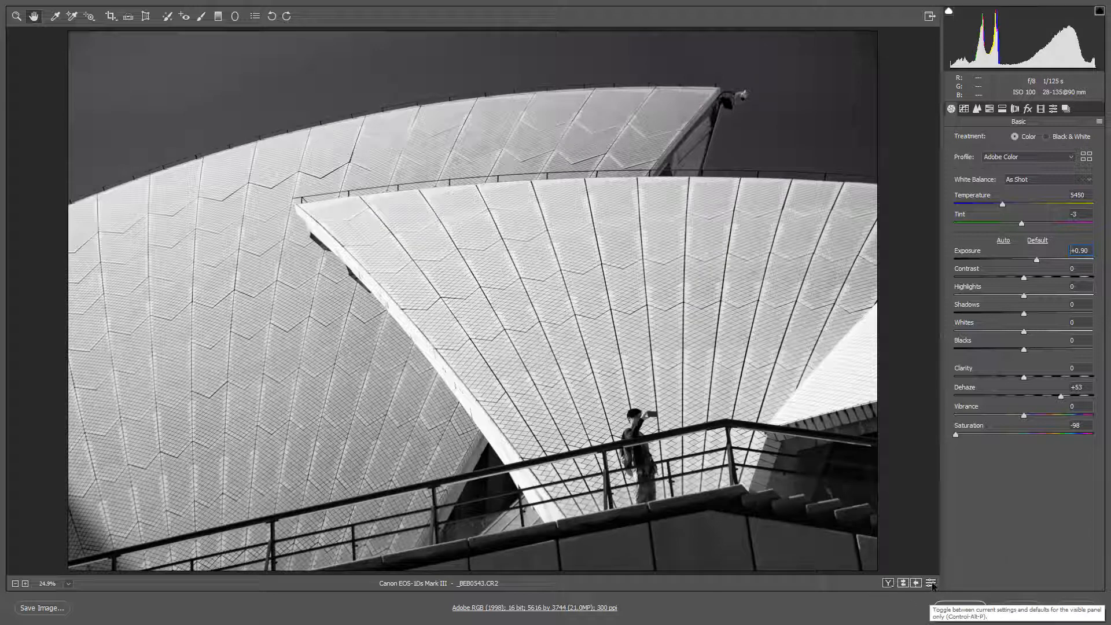
left_click(930, 585)
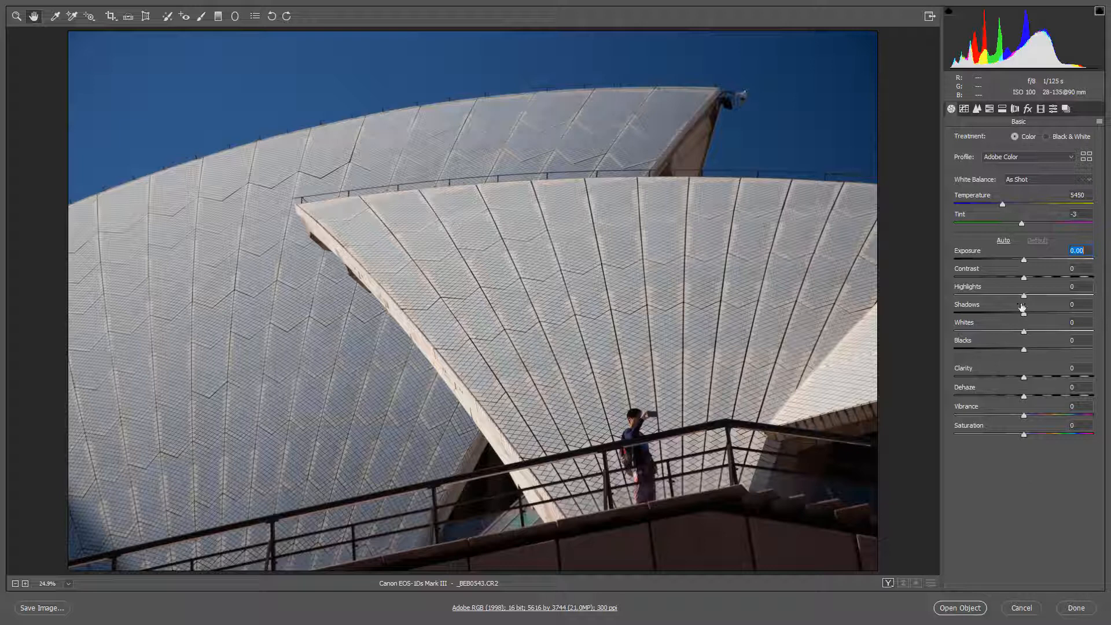
Step: Try a lower Contrast with Highlights at +42, and reset both sliders to 0
left_click_drag(1023, 295, 991, 277)
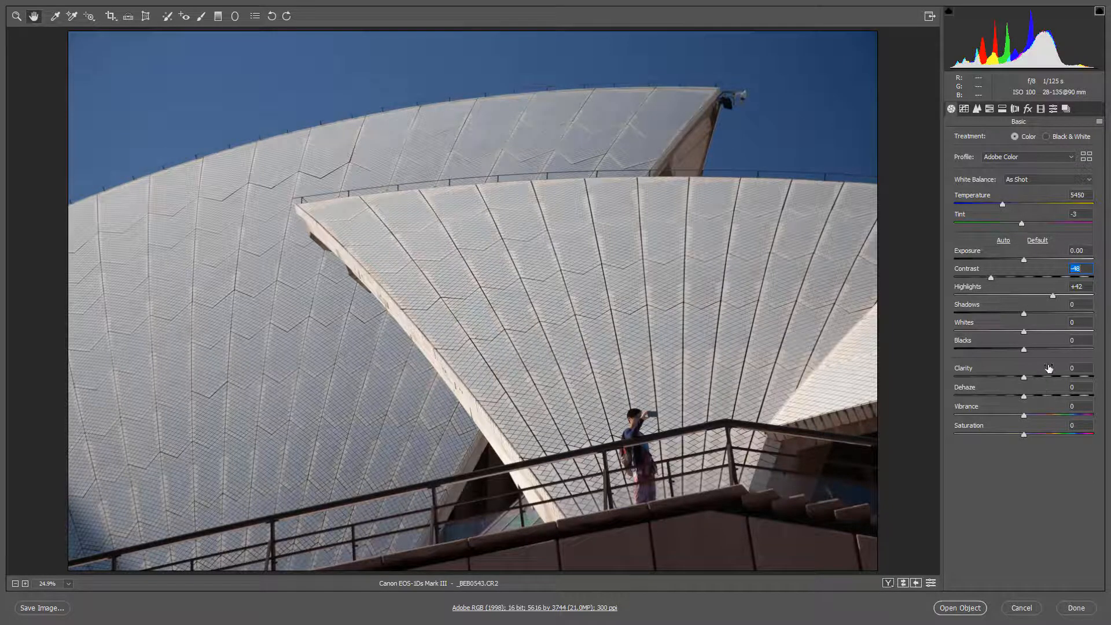
double_click(990, 279)
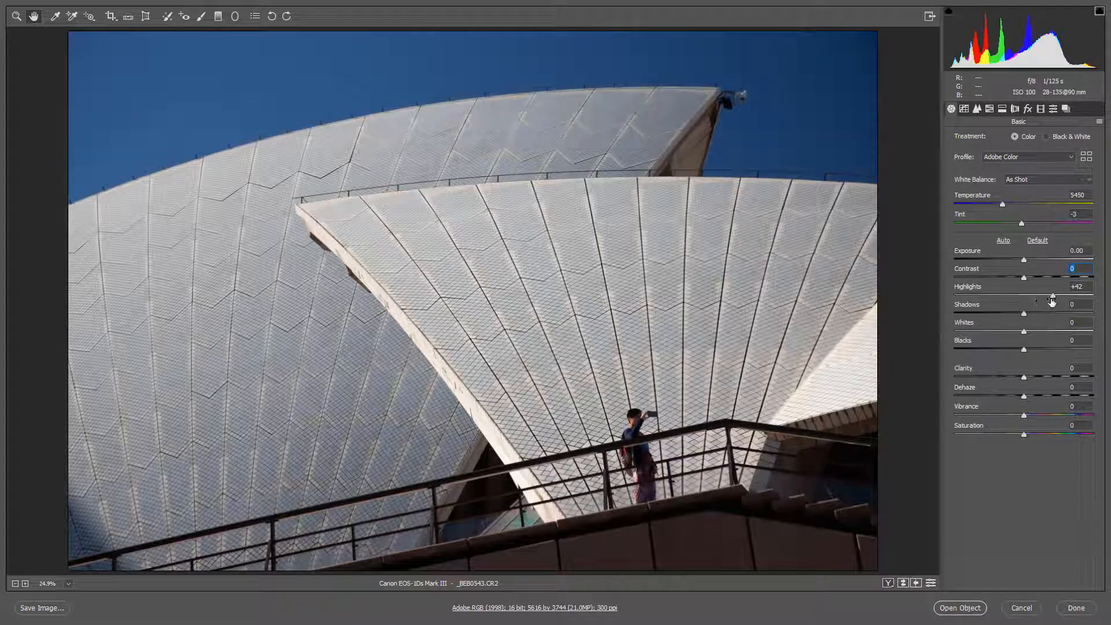
double_click(1050, 298)
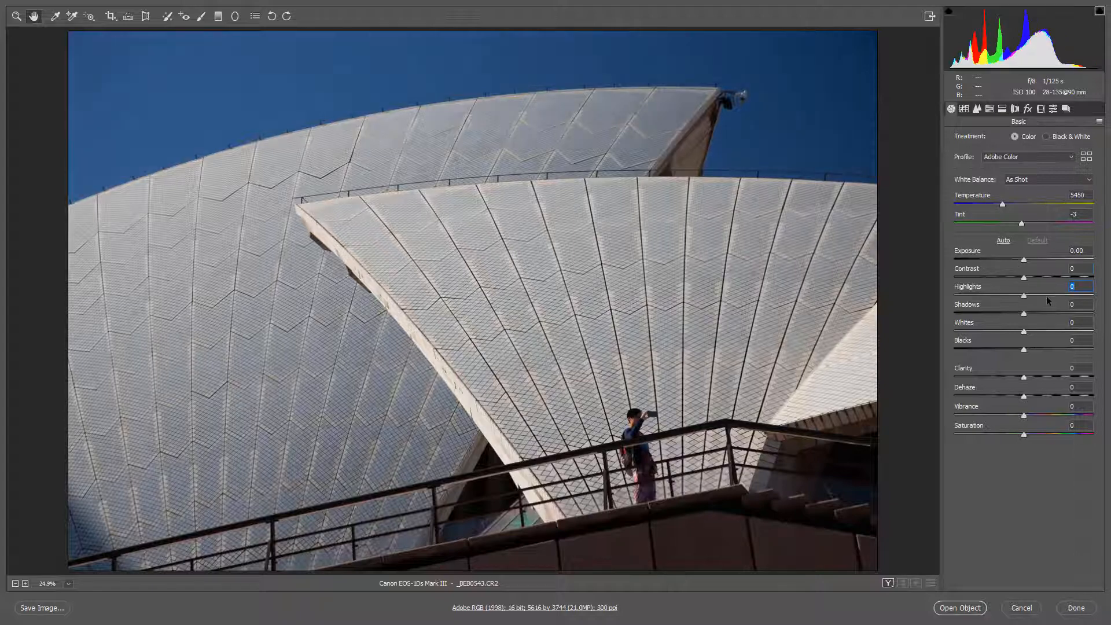